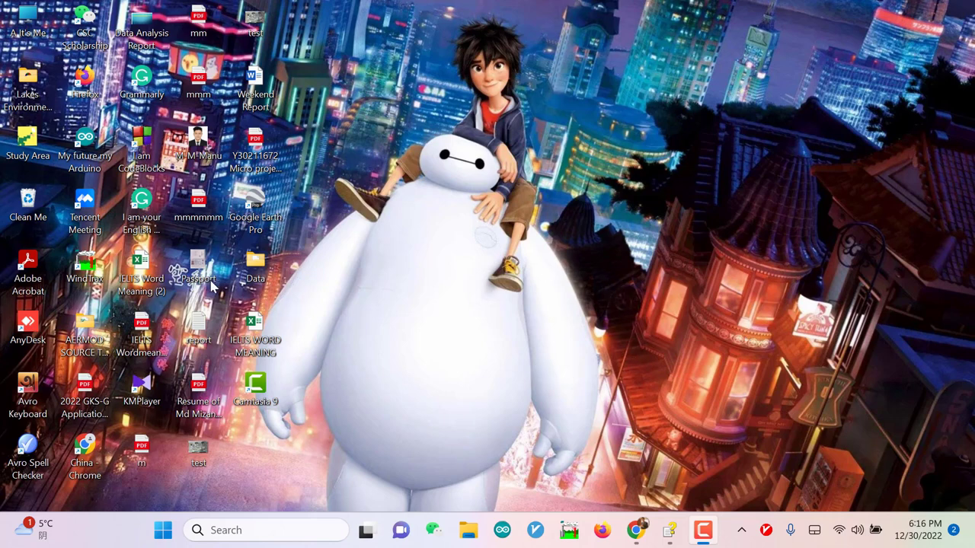
Step: Launch WindTrax and draw a filled green circle near the map's upper left
double_click(94, 262)
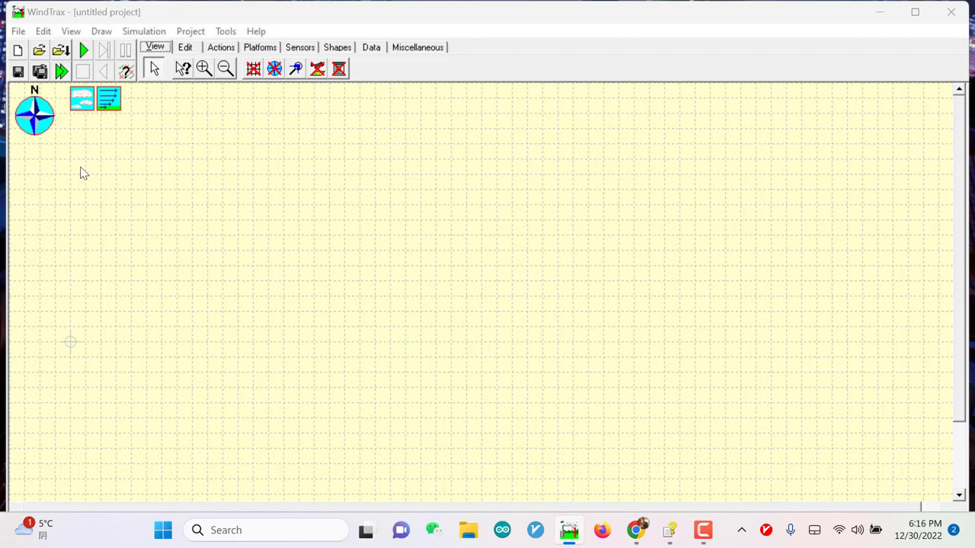
left_click(260, 47)
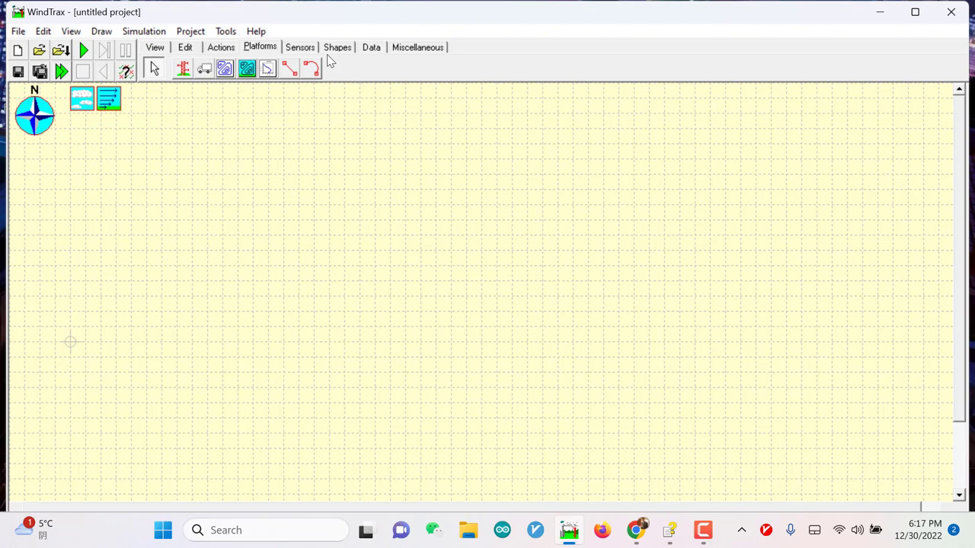
left_click(335, 47)
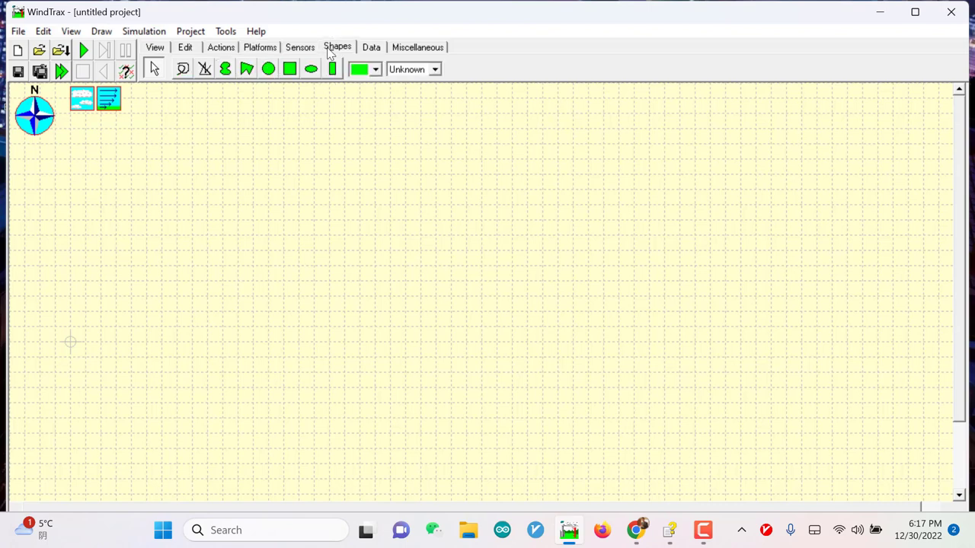
left_click(267, 69)
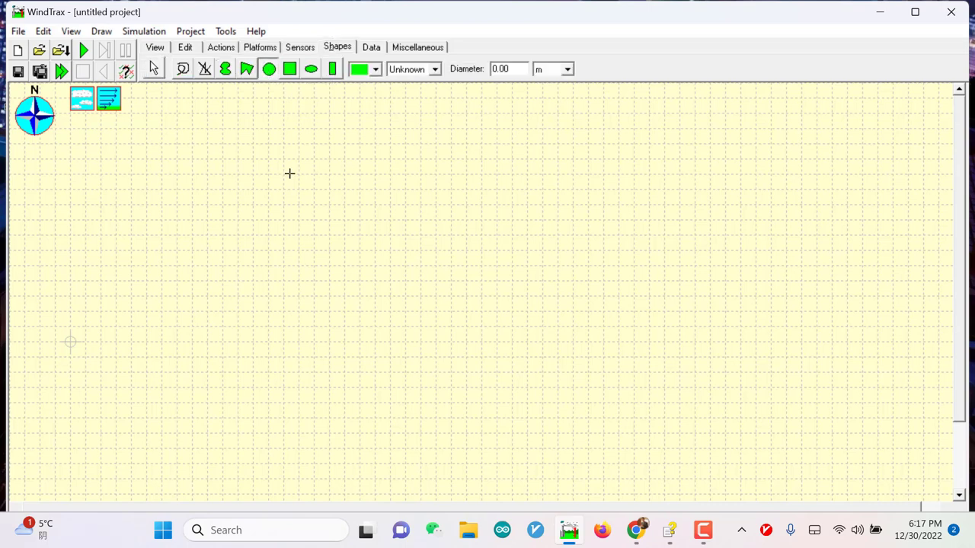
left_click_drag(250, 157, 348, 224)
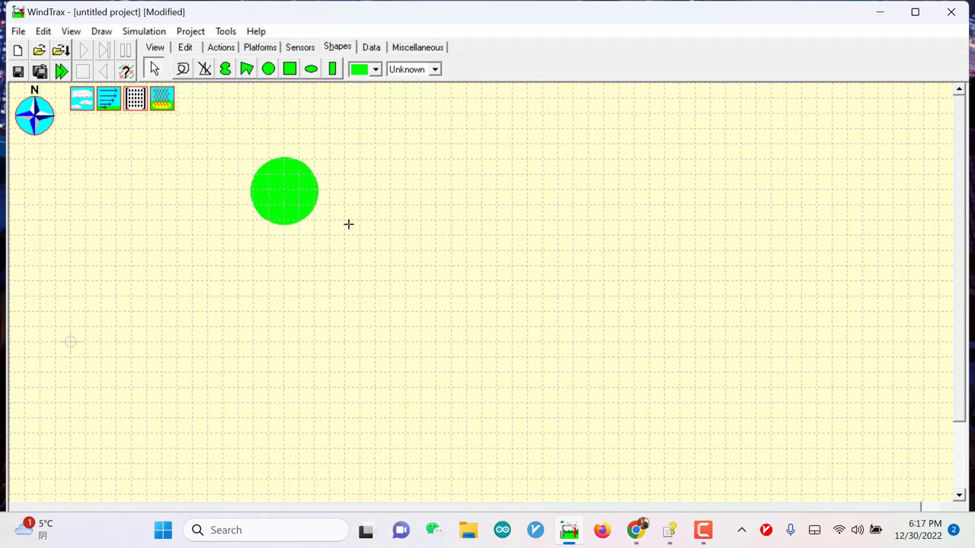
Step: Make the circle's area source emit CO2 at 10 µg/m²/s and confirm it
double_click(293, 200)
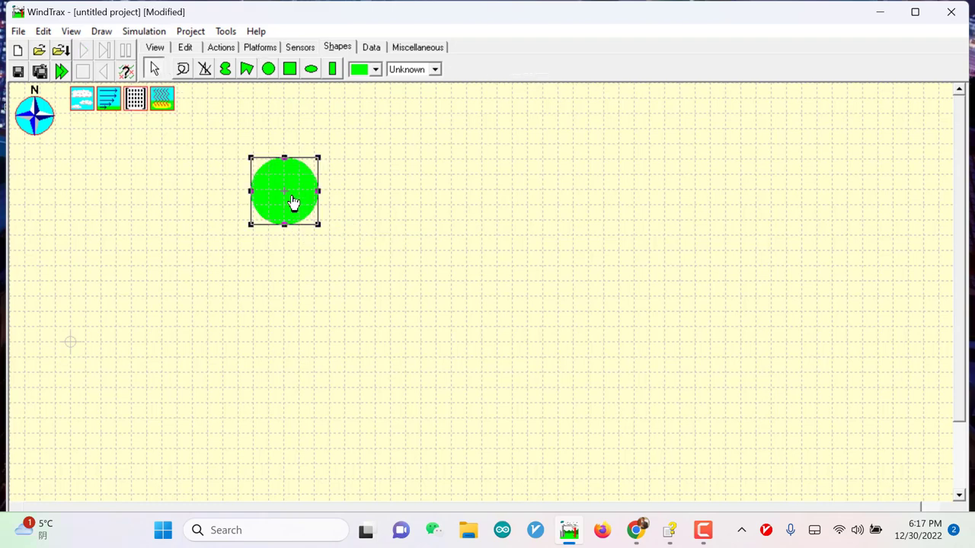
left_click_drag(341, 106, 569, 115)
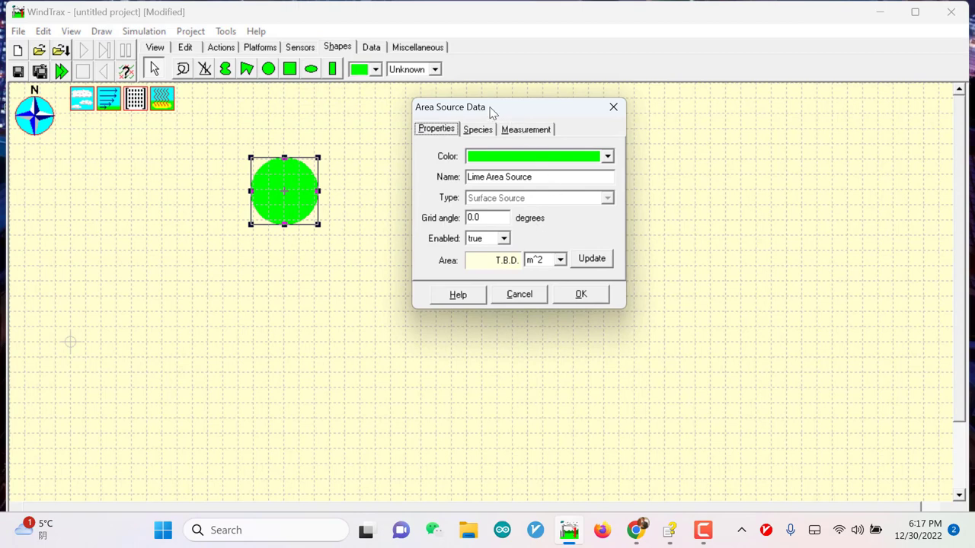
left_click(477, 130)
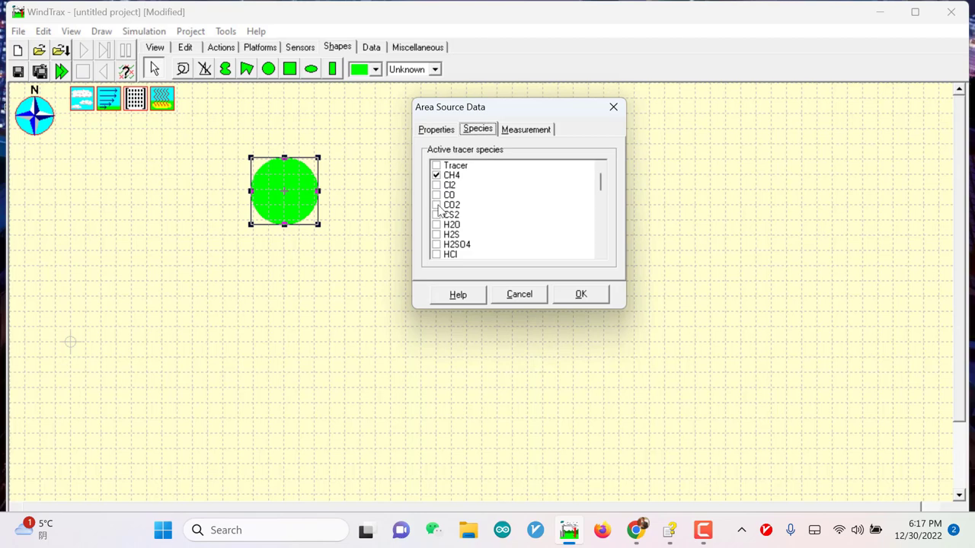
left_click(437, 206)
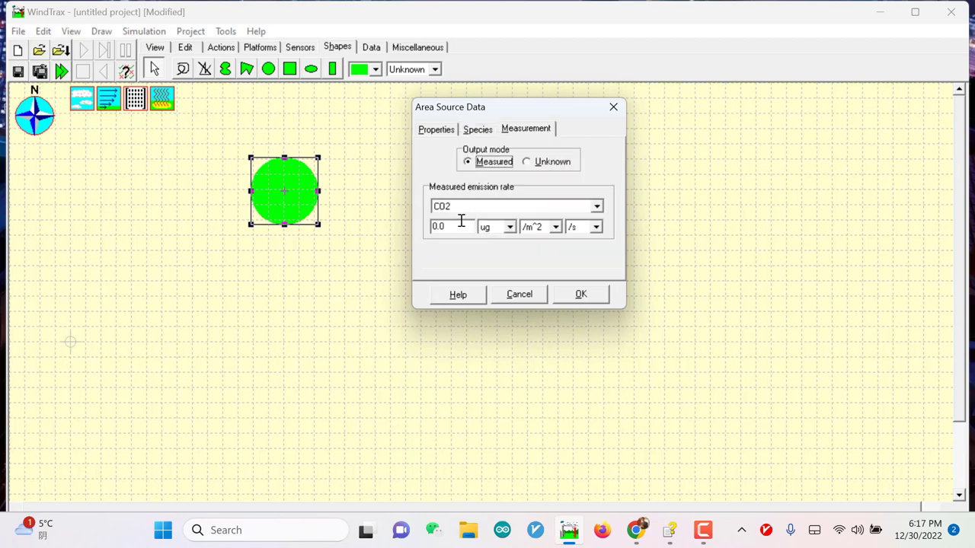
double_click(457, 226)
left_click(581, 294)
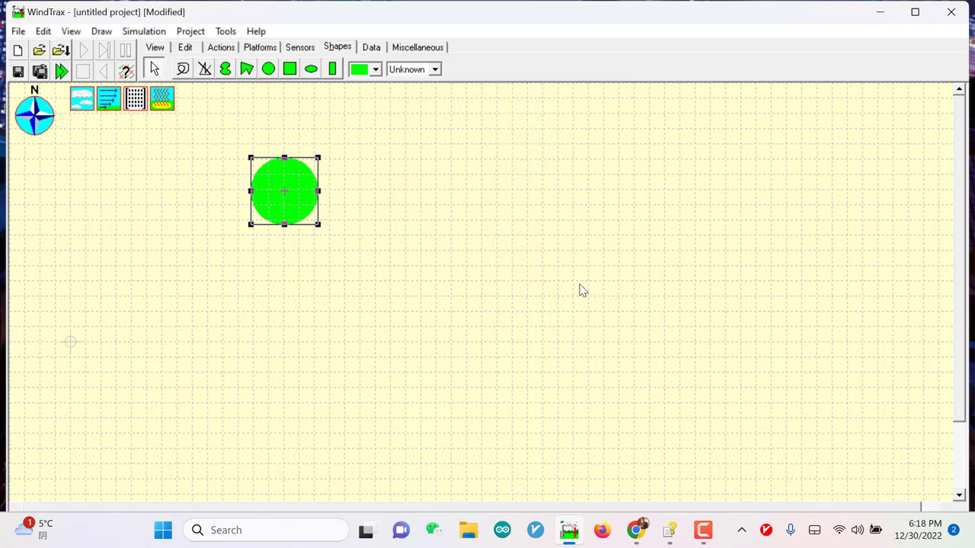
Step: Draw a line concentration sensor from below-left of the circle into its right side
left_click(300, 49)
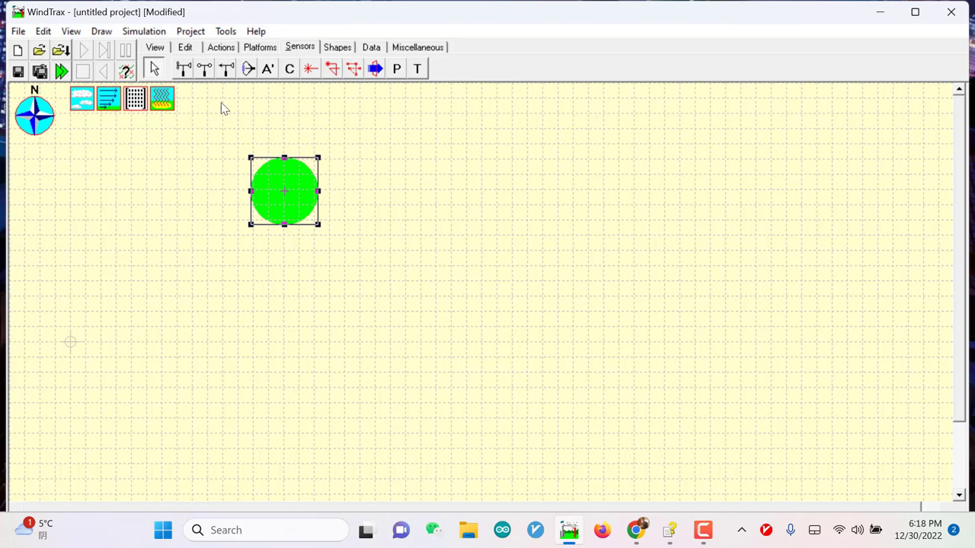
left_click(312, 71)
left_click_drag(214, 315, 297, 188)
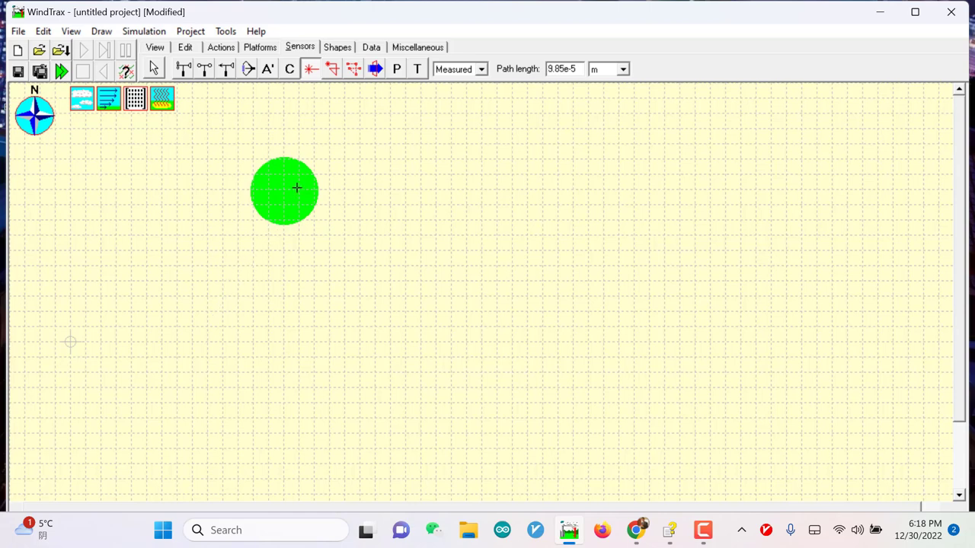
left_click_drag(297, 188, 310, 191)
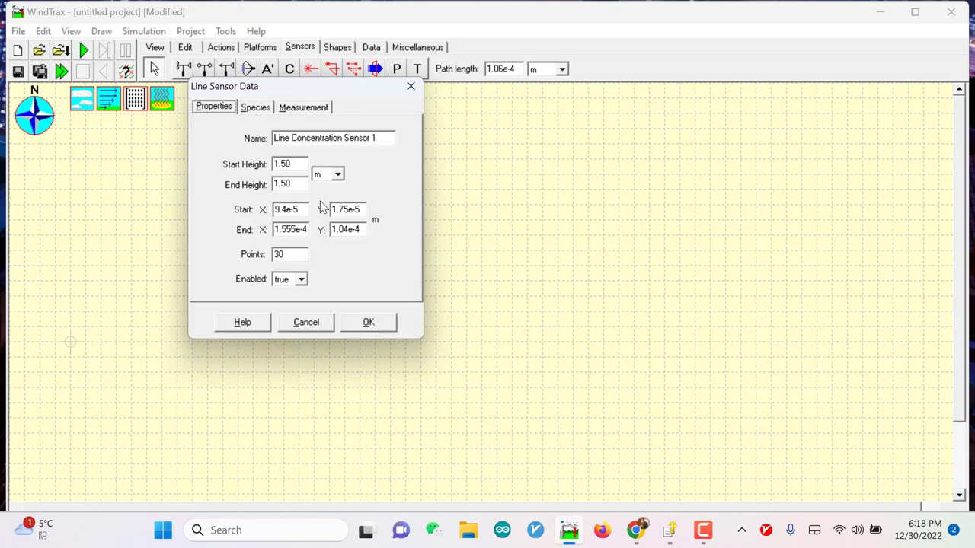
left_click_drag(308, 95, 651, 126)
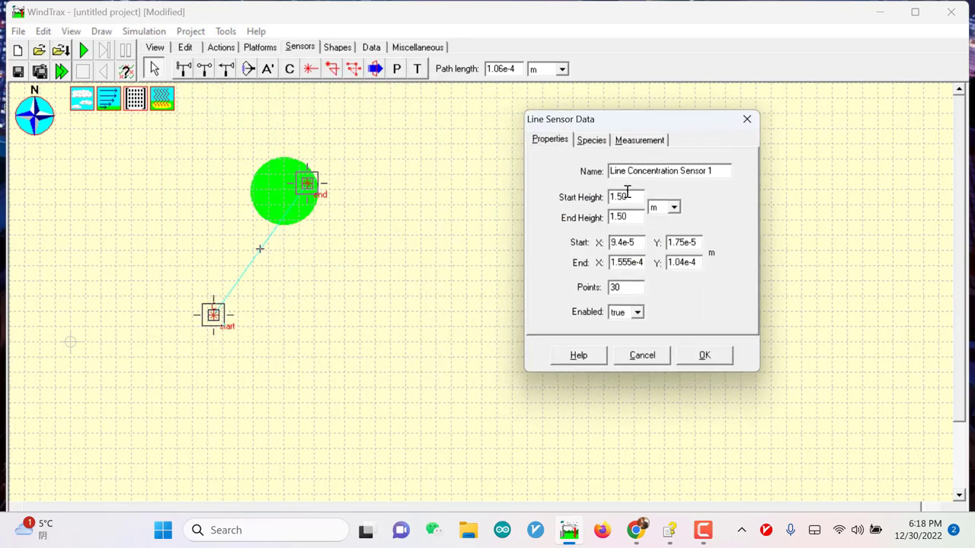
Step: Set the line sensor to track only CO2, with output mode Unknown
left_click_drag(639, 199, 563, 198)
key("ctrl+Tab")
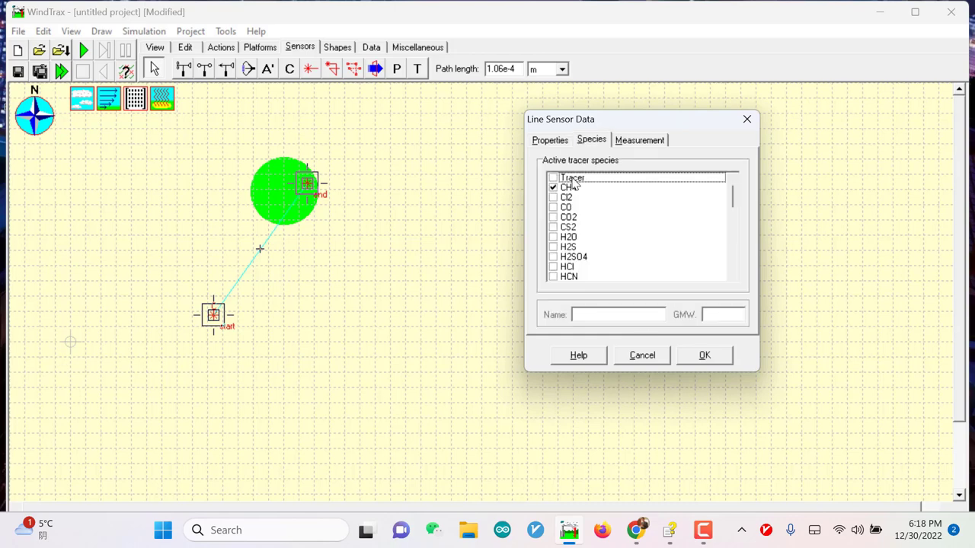
left_click(553, 218)
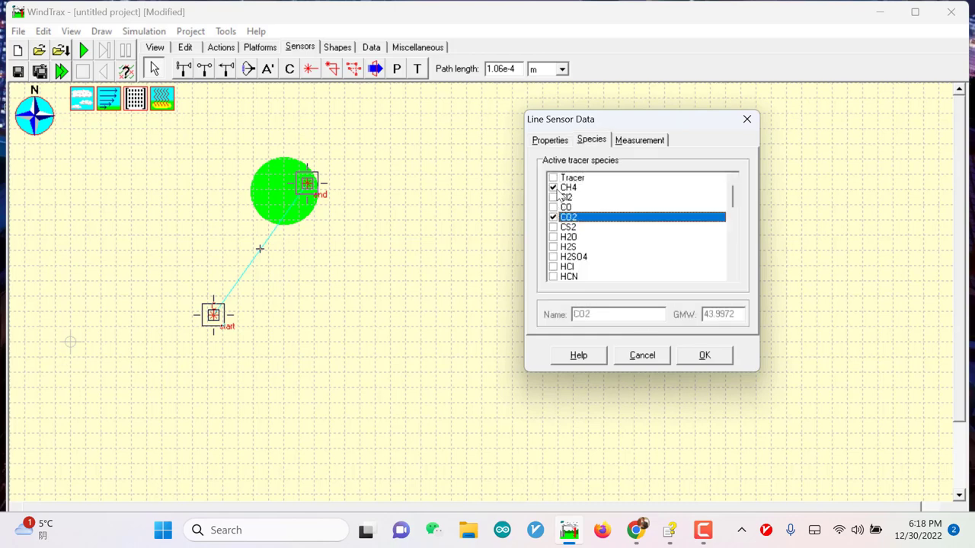
left_click(554, 188)
left_click(648, 143)
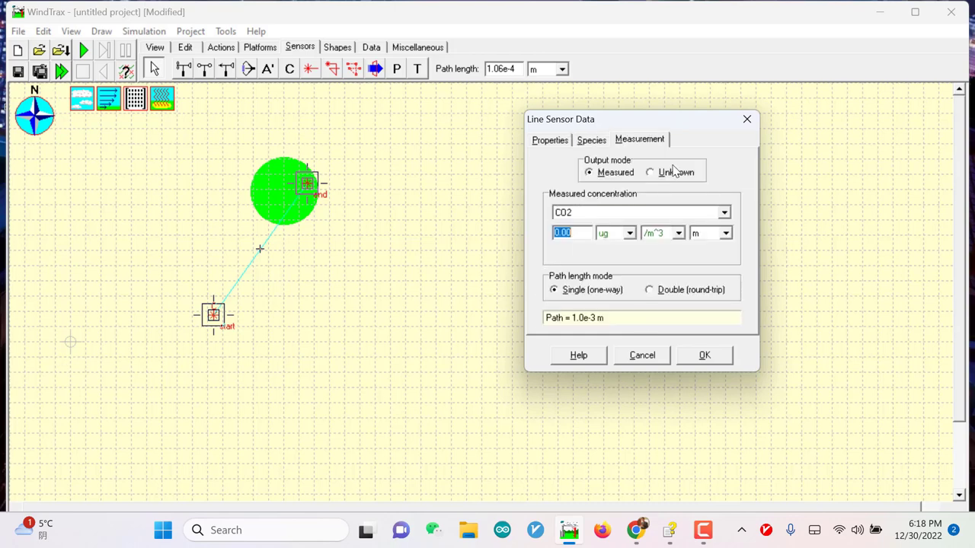
left_click(665, 173)
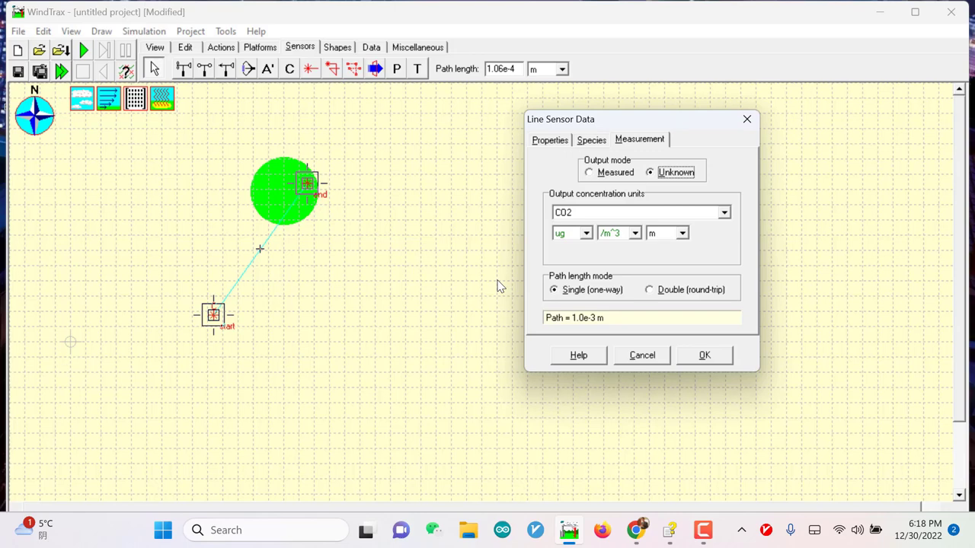
key("Return")
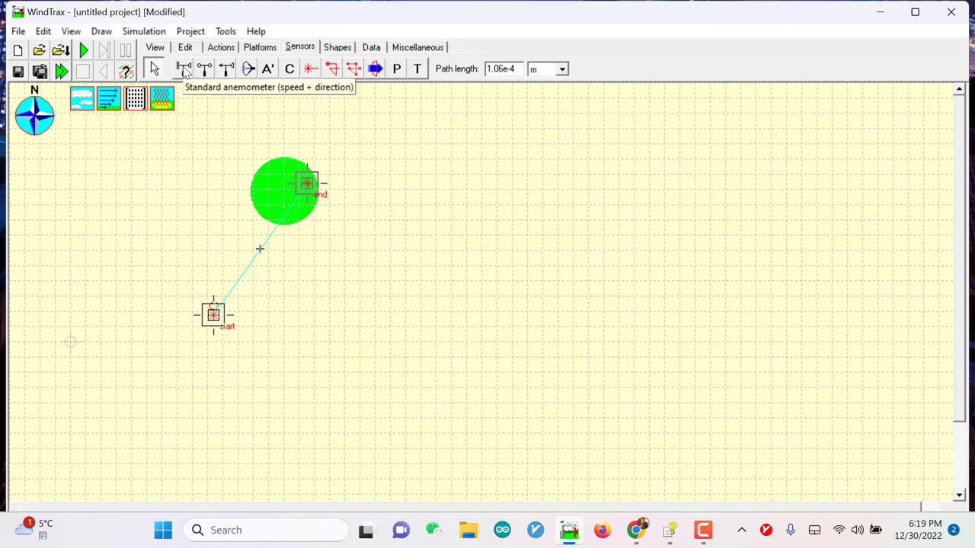
Step: Place a standard anemometer above the green circle and open its properties
left_click_drag(183, 70, 277, 156)
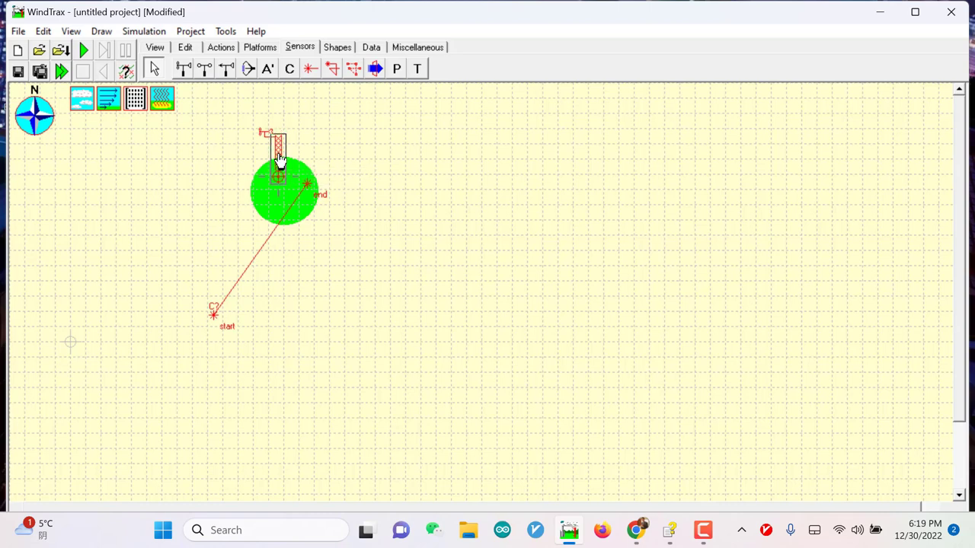
double_click(279, 158)
left_click_drag(279, 87, 533, 113)
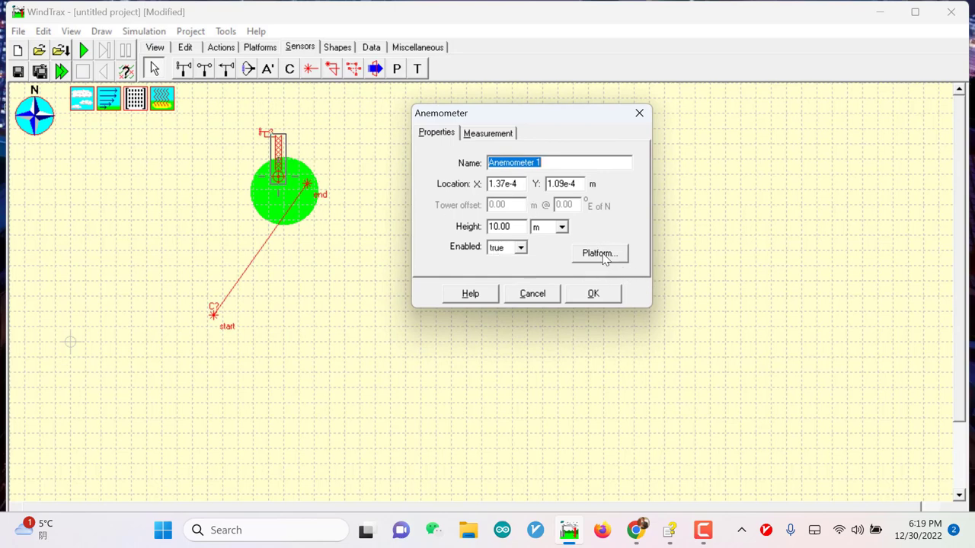
Step: Add a concentration sensor to the anemometer's instrument tower
left_click(602, 255)
left_click(537, 355)
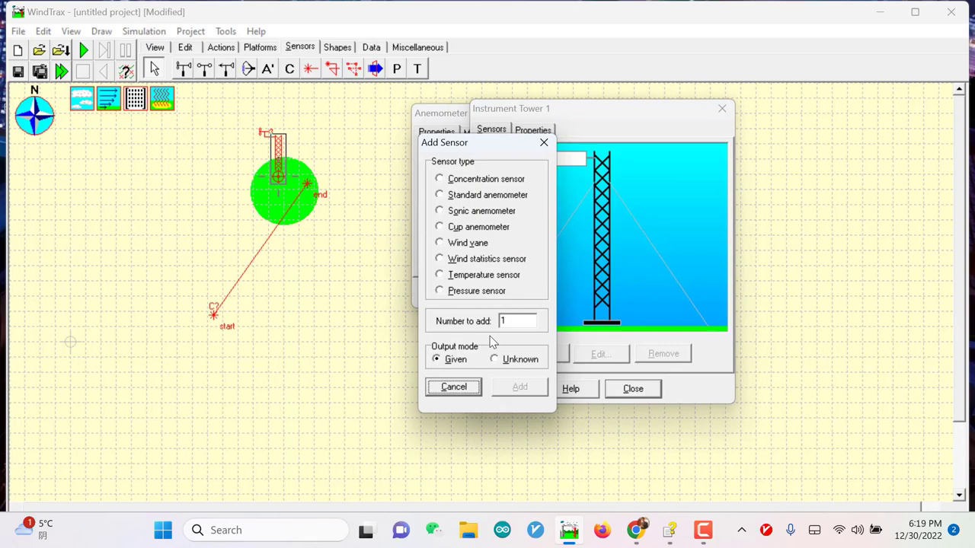
left_click(440, 180)
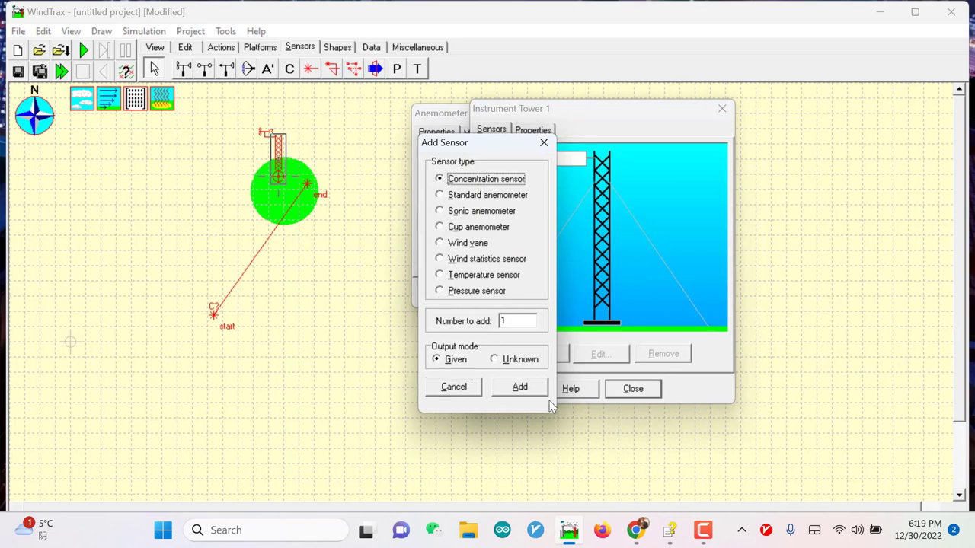
left_click(519, 389)
left_click(533, 129)
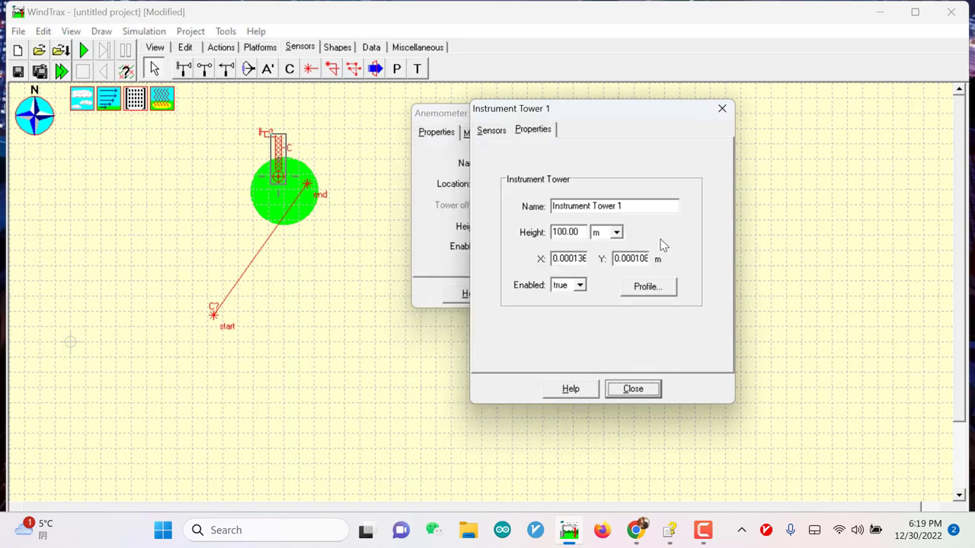
left_click(627, 390)
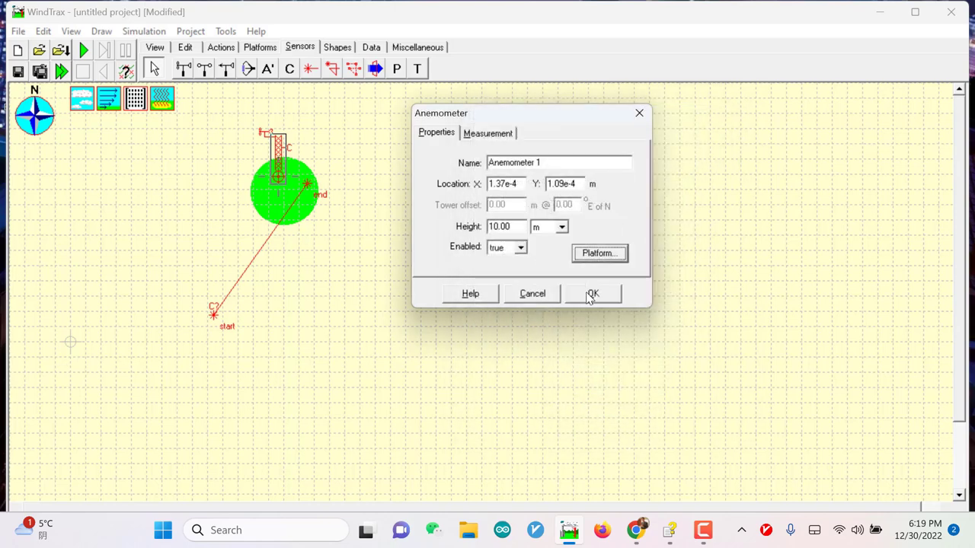
Step: Confirm the anemometer, then review atmospheric temperature, pressure and background concentration data
left_click(591, 294)
left_click(81, 104)
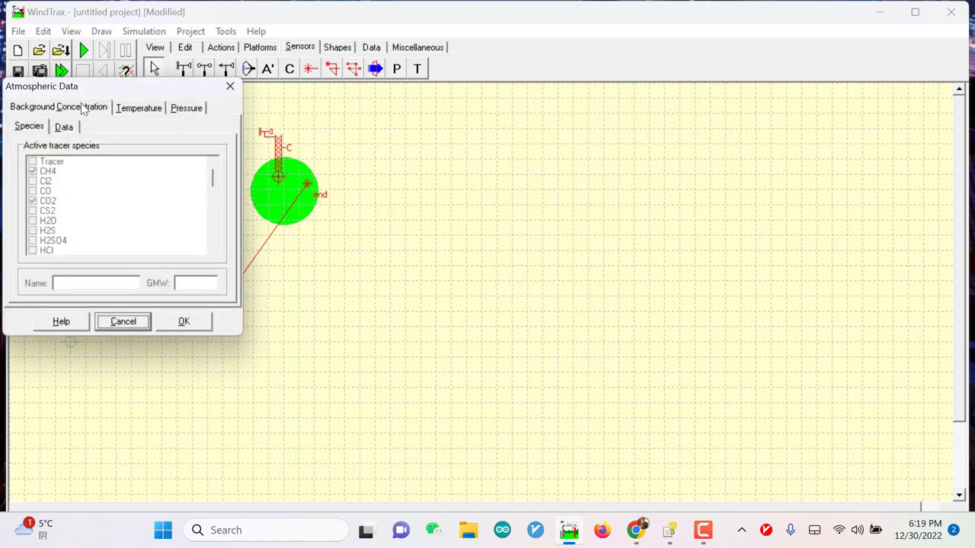
left_click(603, 118)
left_click(658, 116)
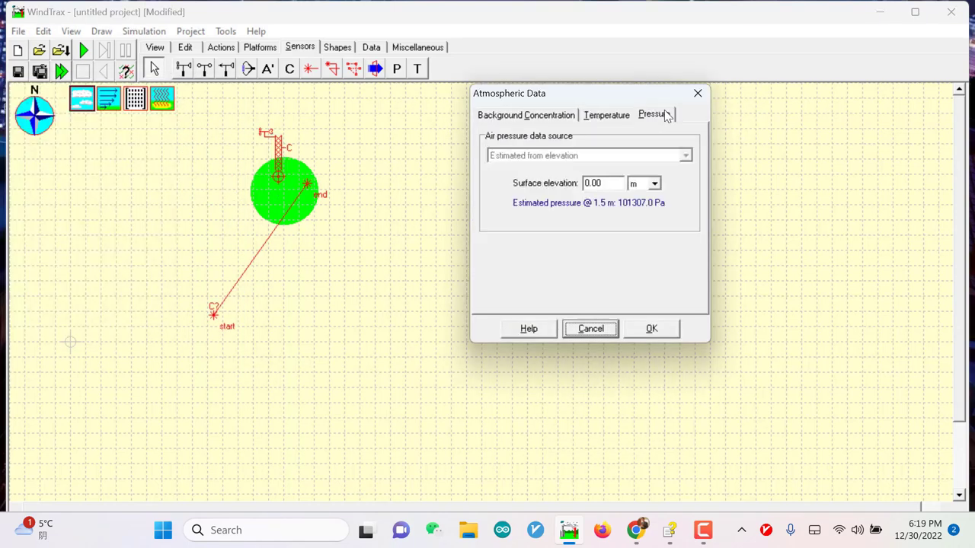
left_click(525, 115)
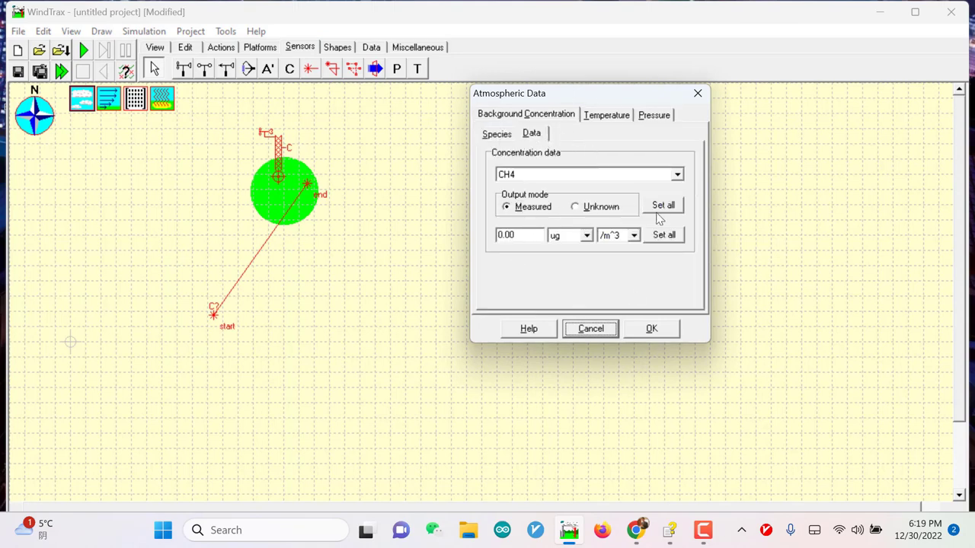
left_click(650, 328)
Step: Accept the Backward LS model parameters and rotate map north by 45°
left_click(135, 99)
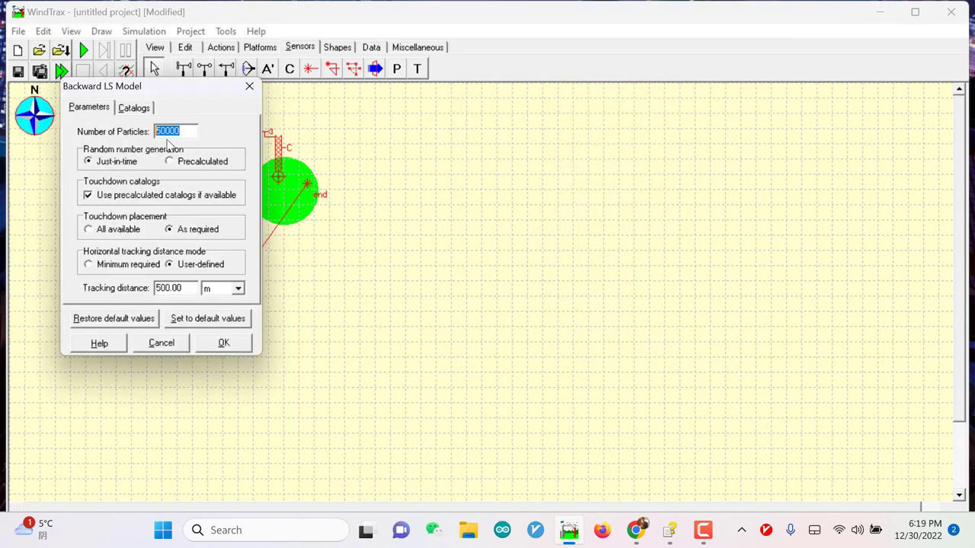
left_click(226, 344)
double_click(36, 118)
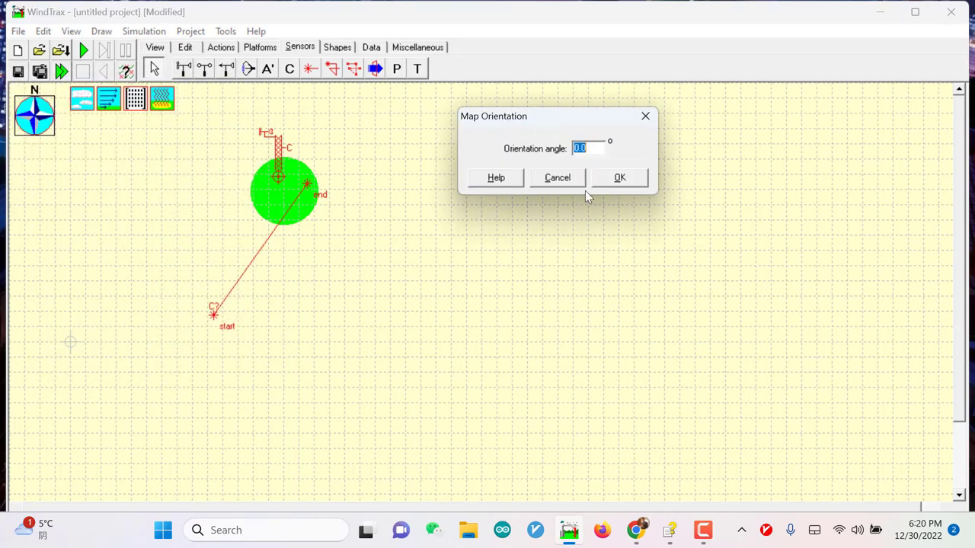
left_click(645, 177)
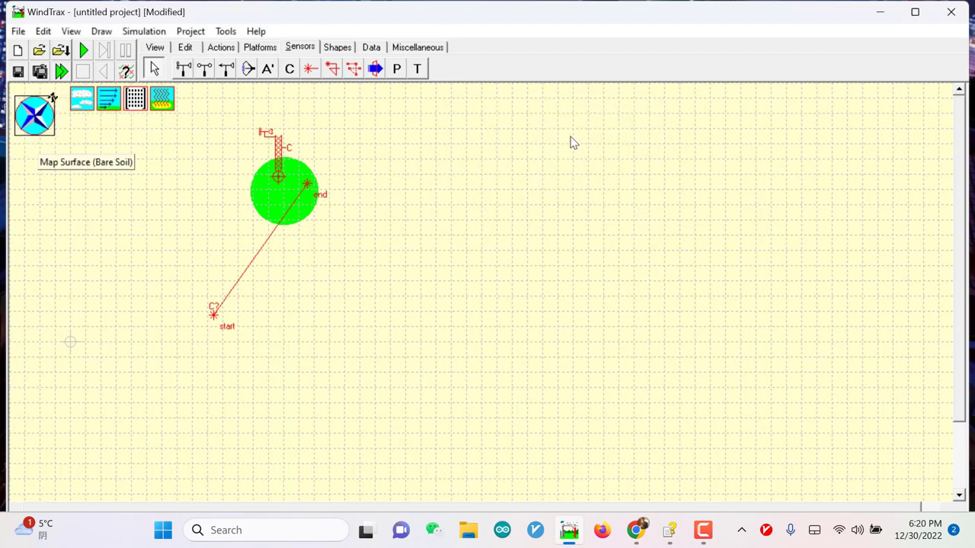
Step: Change the map surface from Bare Soil to Alfalfa with 2.6 cm roughness
double_click(494, 198)
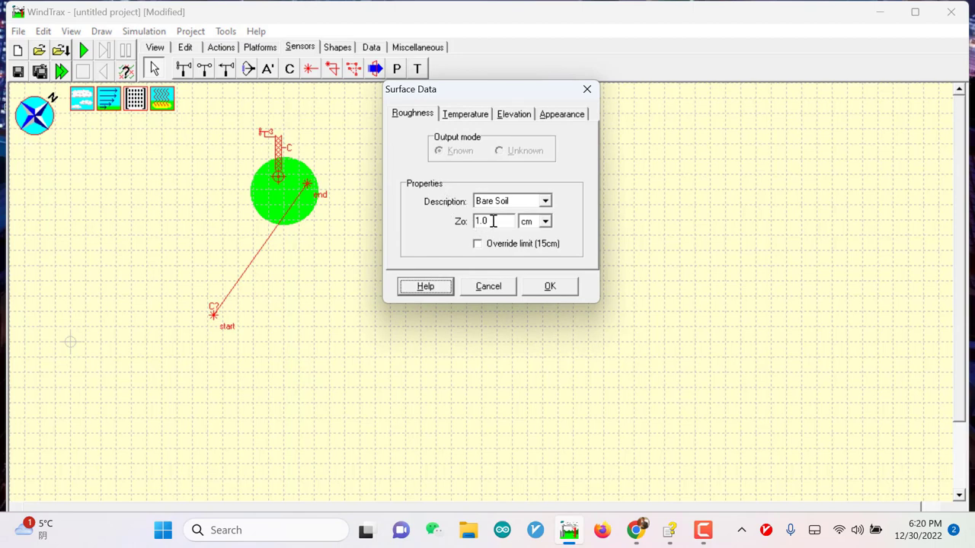
left_click(517, 201)
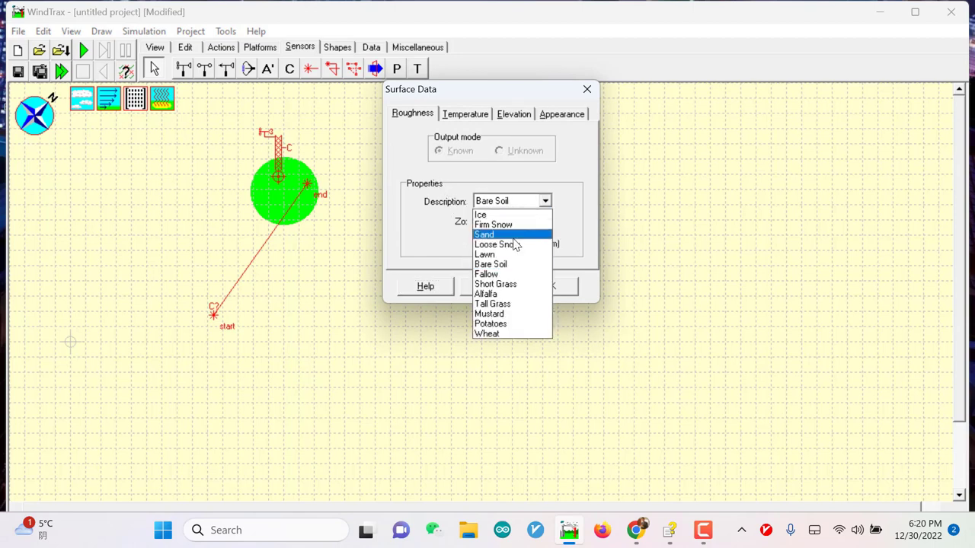
left_click(512, 296)
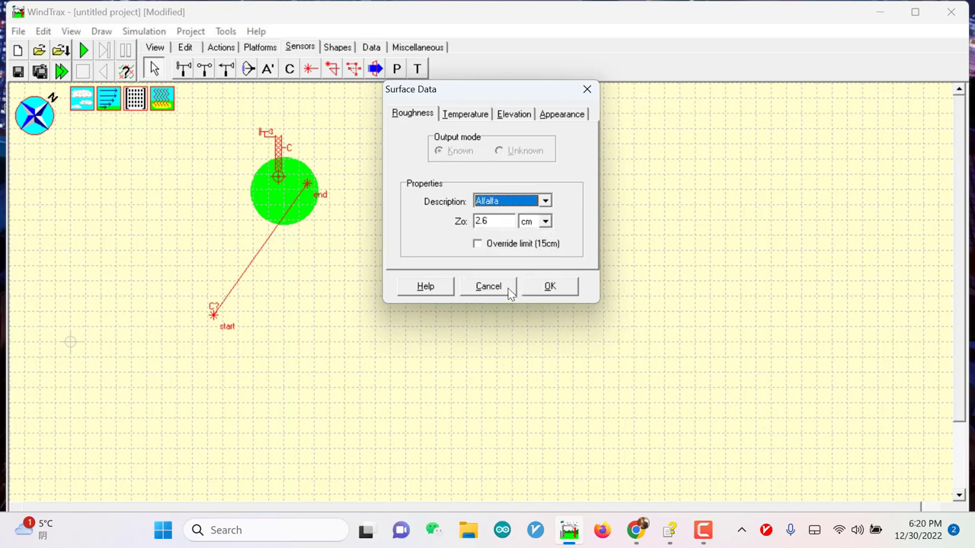
left_click(454, 116)
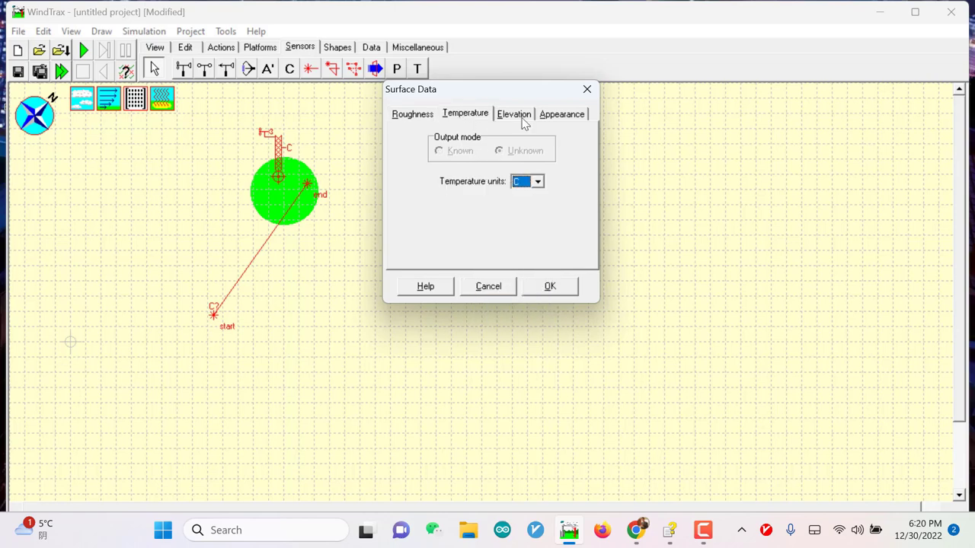
left_click(524, 118)
left_click(565, 119)
left_click(556, 286)
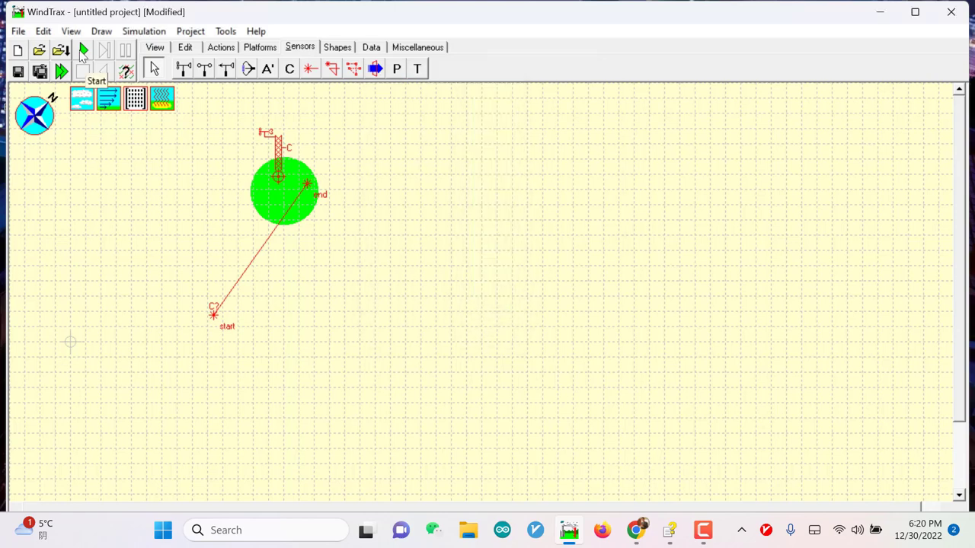
Step: Start the simulation with the green Start button and let it finish
left_click(84, 51)
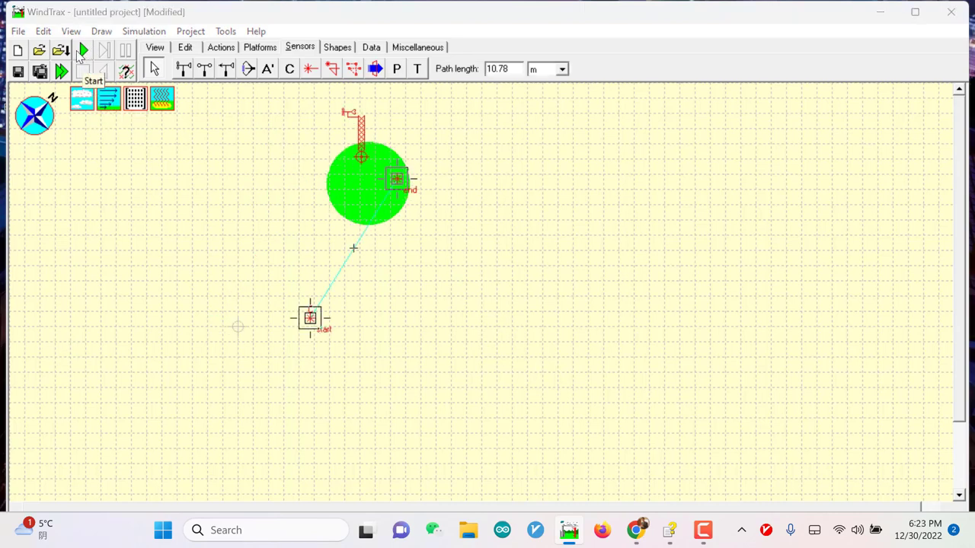
left_click(83, 50)
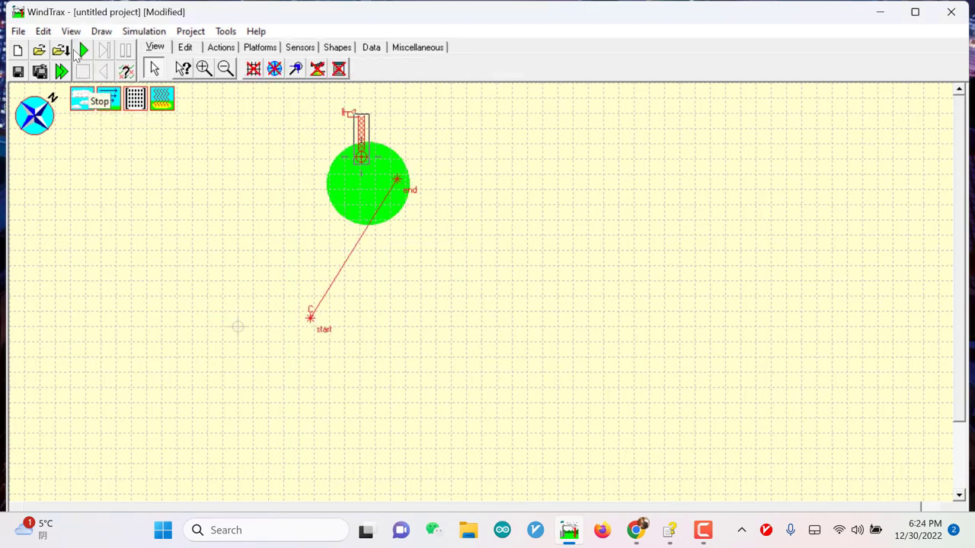
left_click(84, 50)
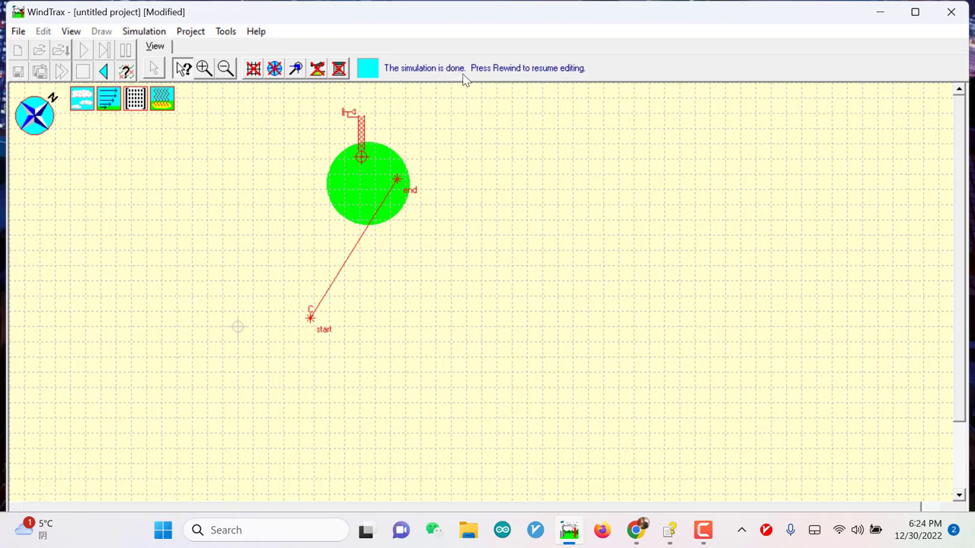
left_click(357, 198)
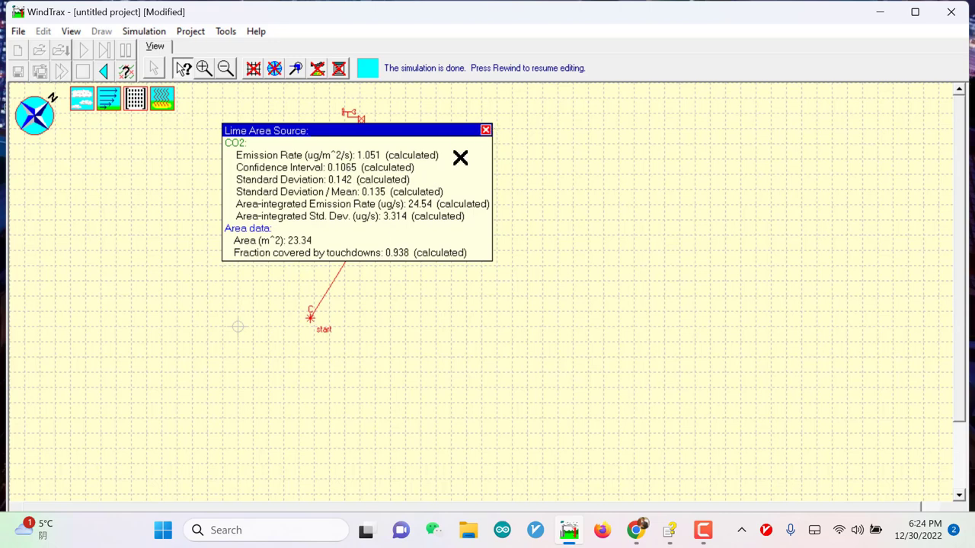
left_click(486, 131)
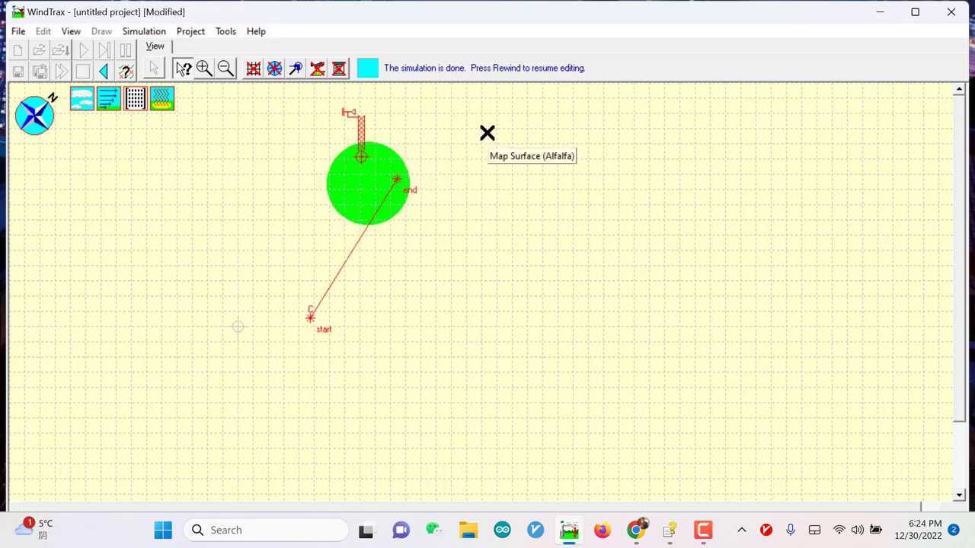